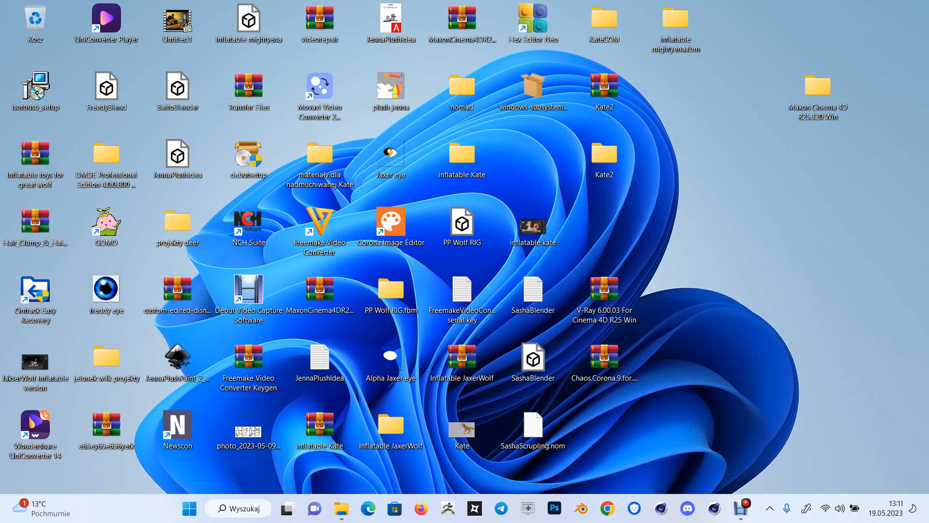
Launch Cinema 4D and open the recent project Kate_0003.c4d
left_click(714, 508)
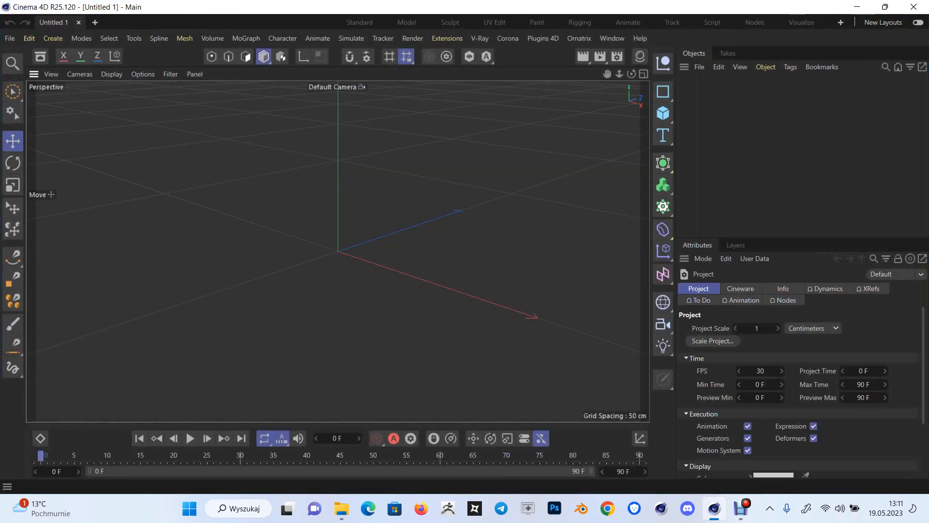
left_click(9, 39)
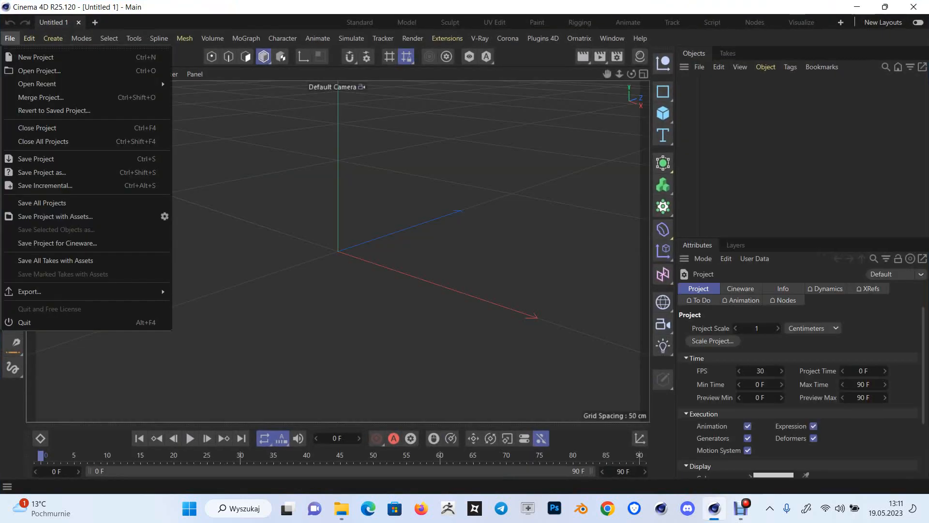
mouse_move(72, 84)
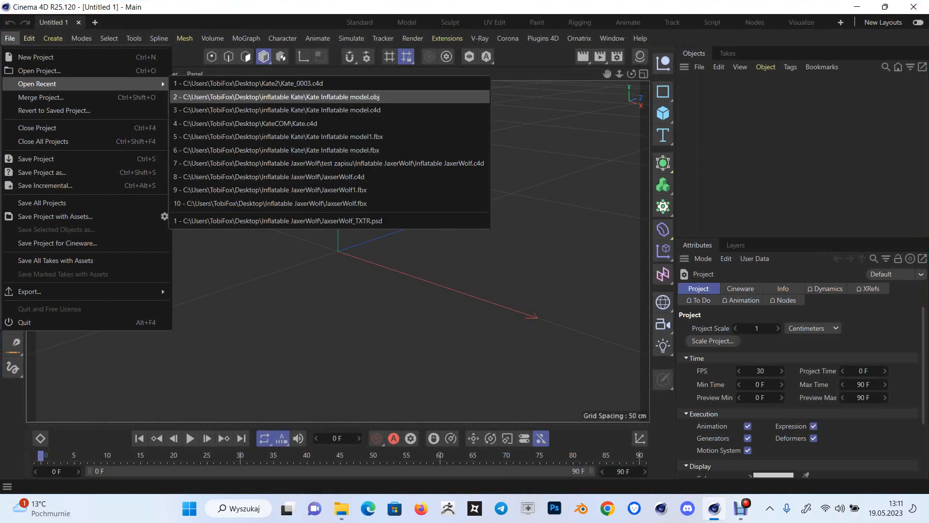
left_click(209, 83)
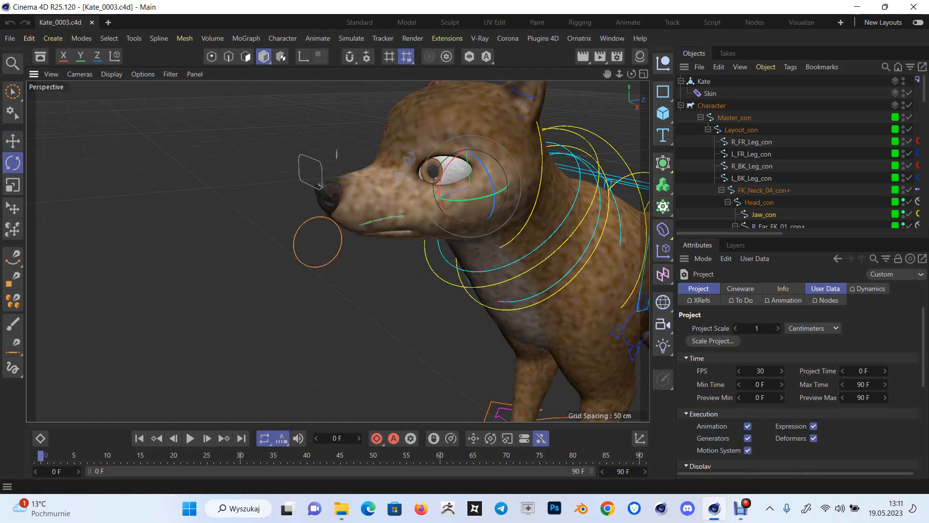
Rotate the Jaw_con controller downward to open the dog's mouth
left_click_drag(607, 74, 567, 52)
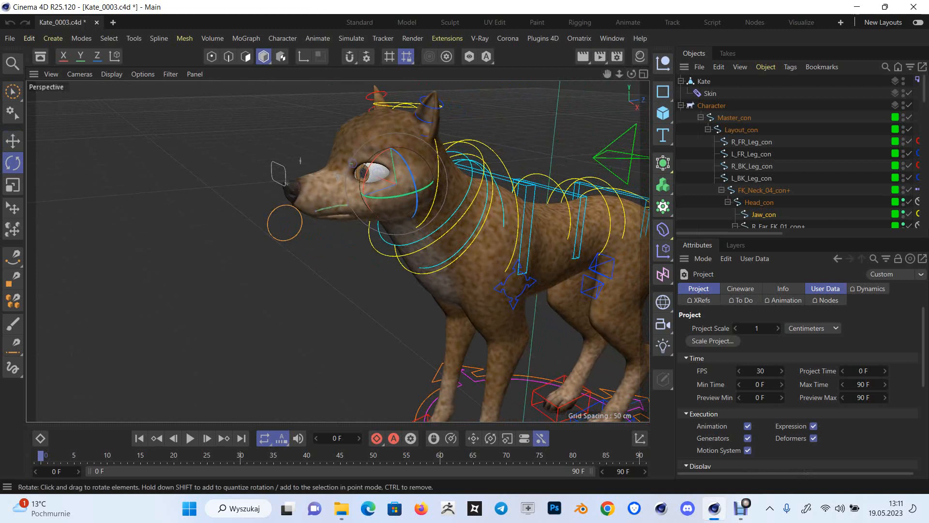
left_click_drag(631, 74, 624, 74)
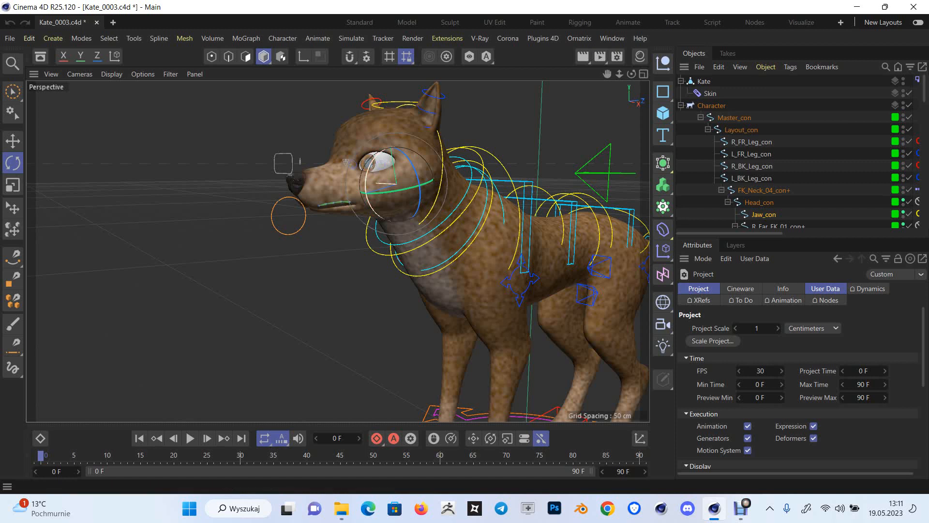
left_click_drag(366, 195, 374, 217)
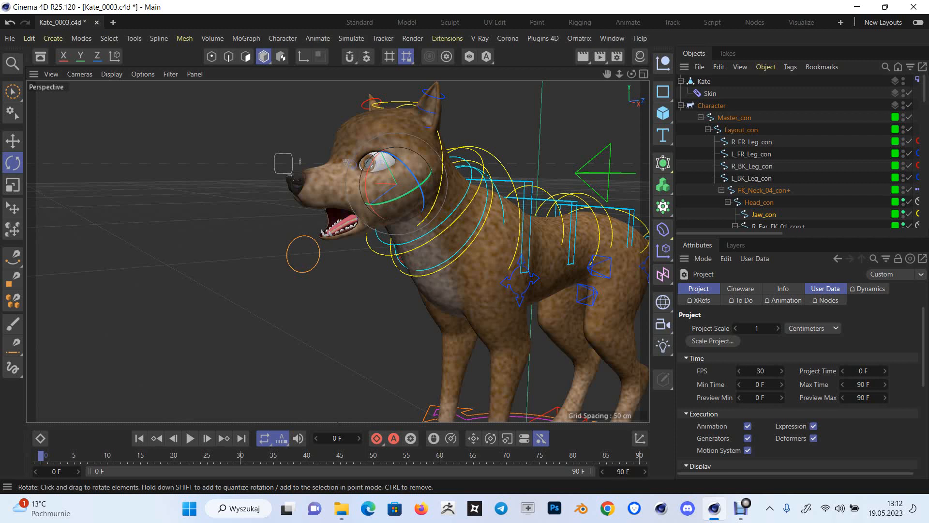
Put the Kate mesh's Pose Morph tag in Edit mode and add a new pose
left_click_drag(729, 233, 777, 233)
left_click(809, 80)
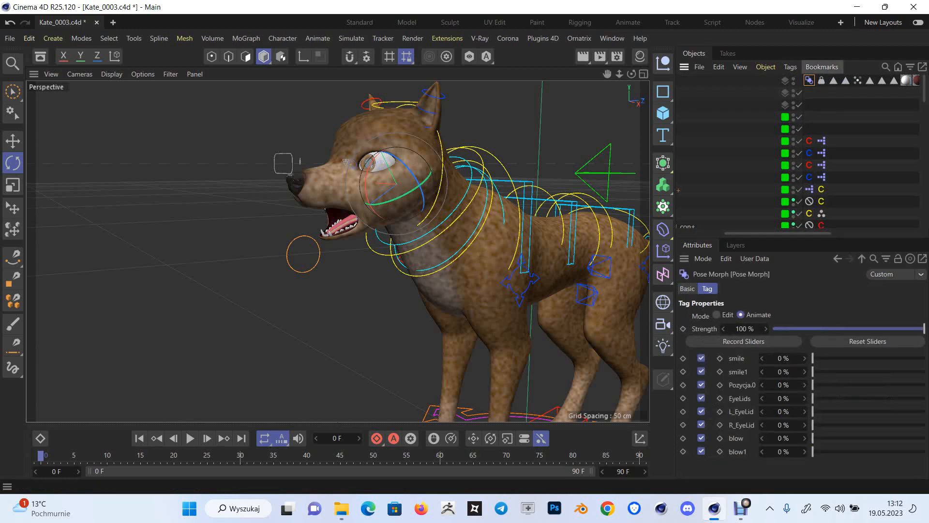
left_click(717, 314)
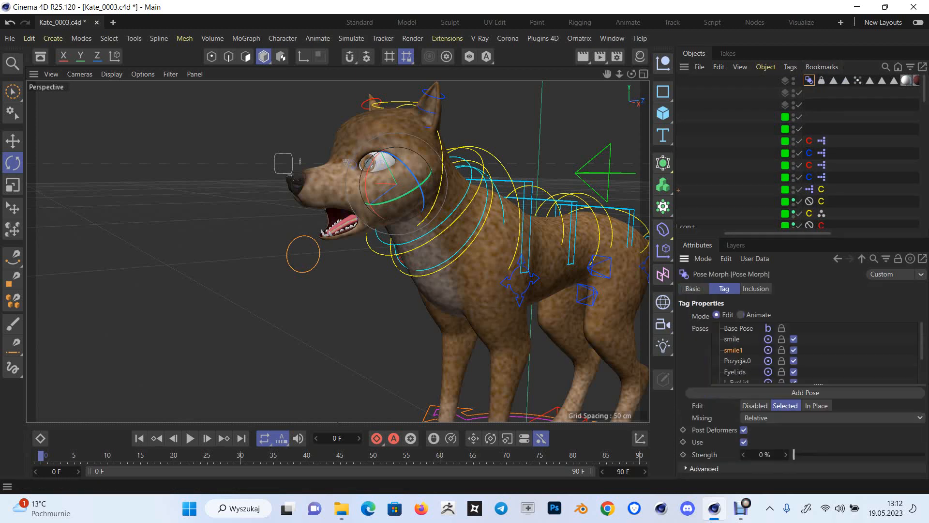
left_click(805, 392)
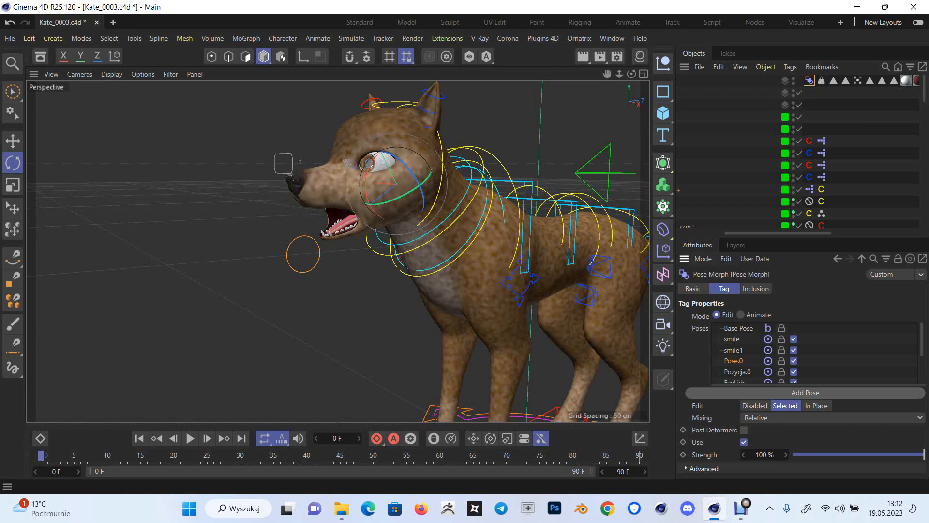
Enable Deformed Editing in the perspective viewport's view settings
left_click(703, 259)
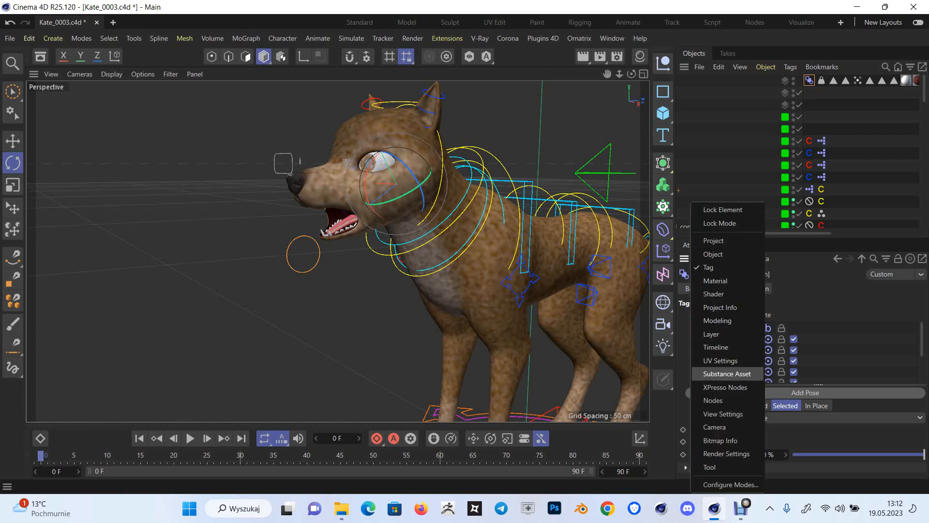
left_click(723, 413)
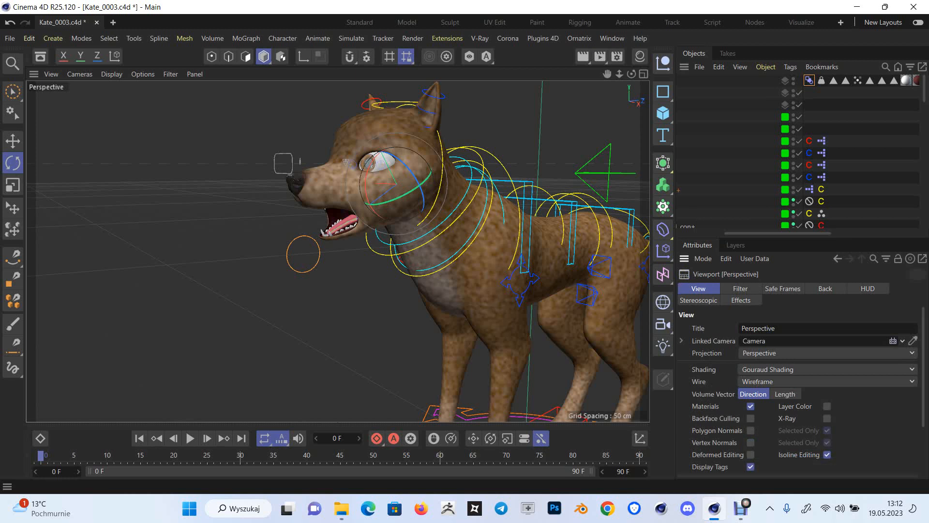
left_click(751, 454)
Switch to the Sculpt layout and show the scene's object list
left_click_drag(771, 233, 734, 233)
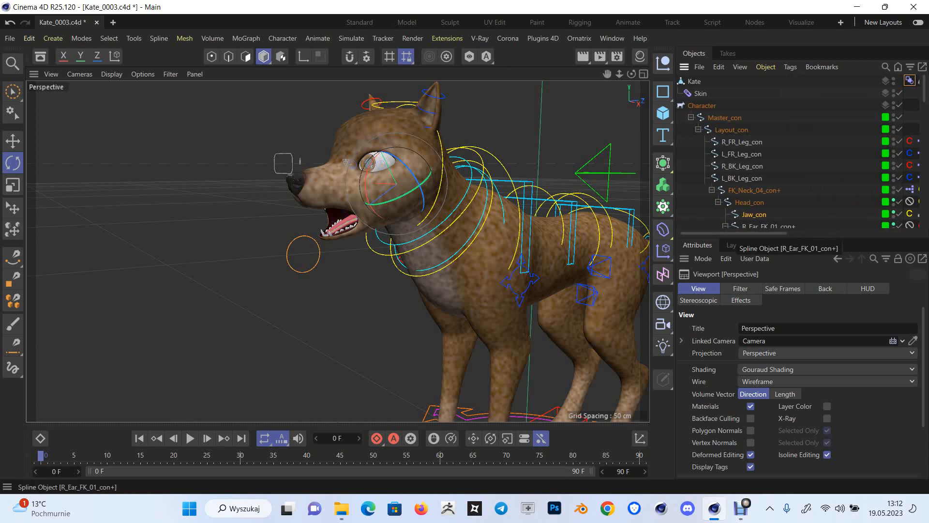
left_click(450, 23)
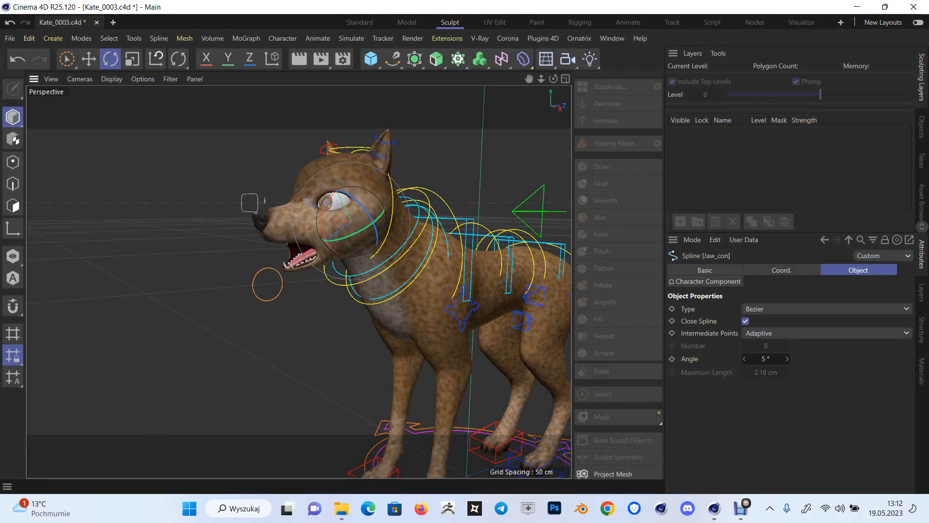
left_click(921, 127)
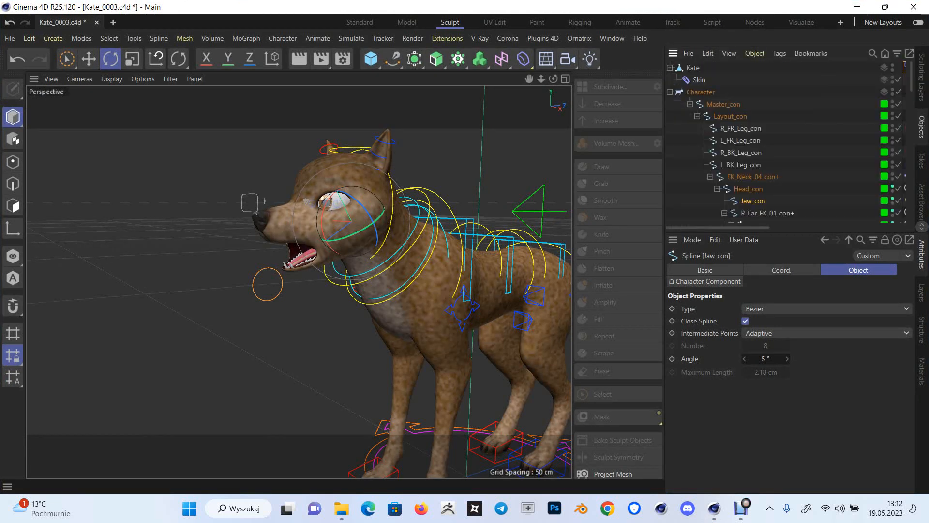
Set the Character object's Object Manager display to Components and check its expanded hierarchy
left_click(700, 92)
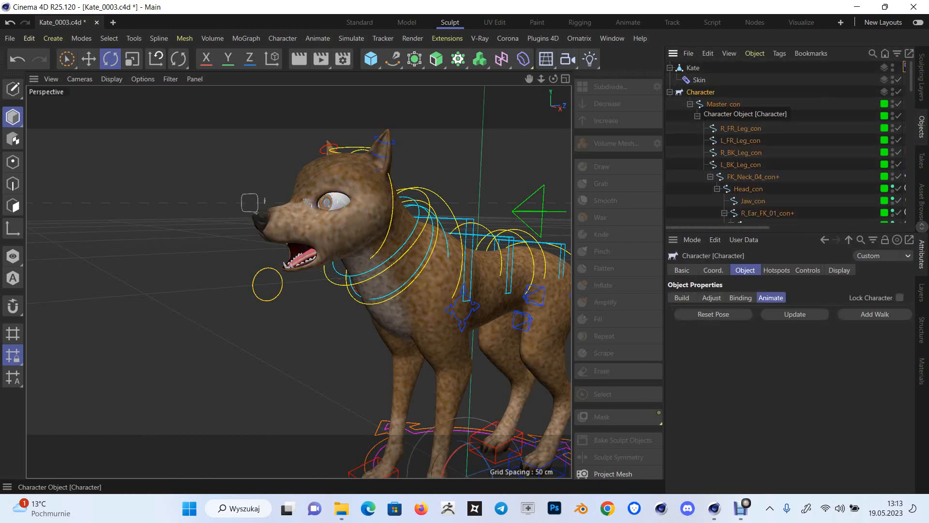
left_click(839, 270)
left_click(856, 322)
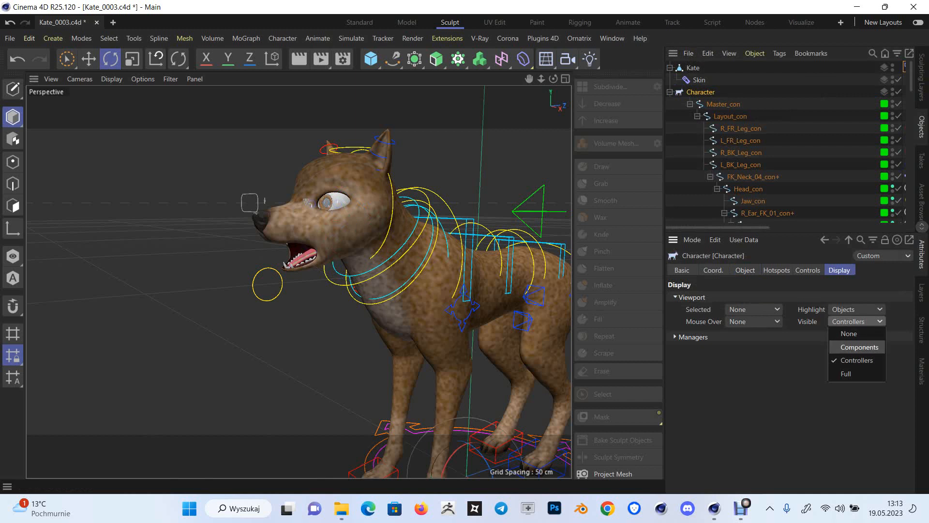
left_click(857, 321)
left_click(687, 337)
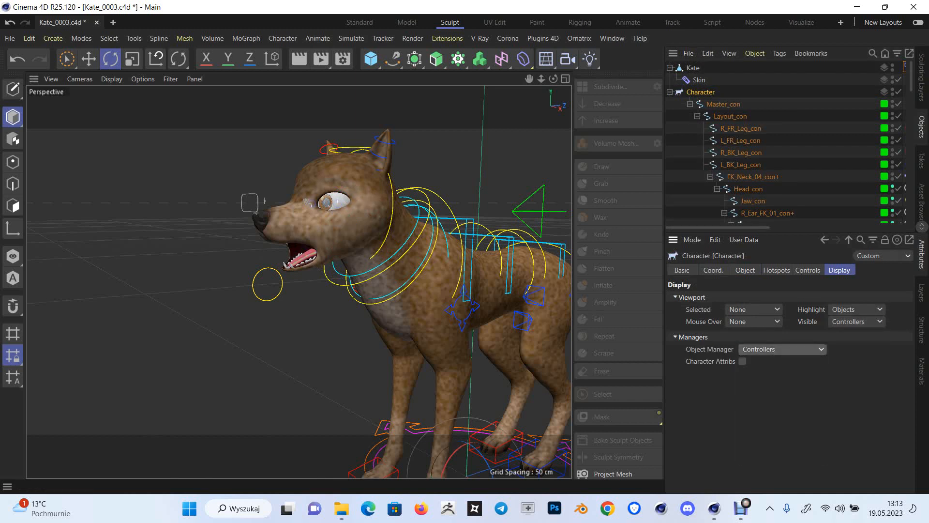
left_click(783, 349)
left_click(760, 387)
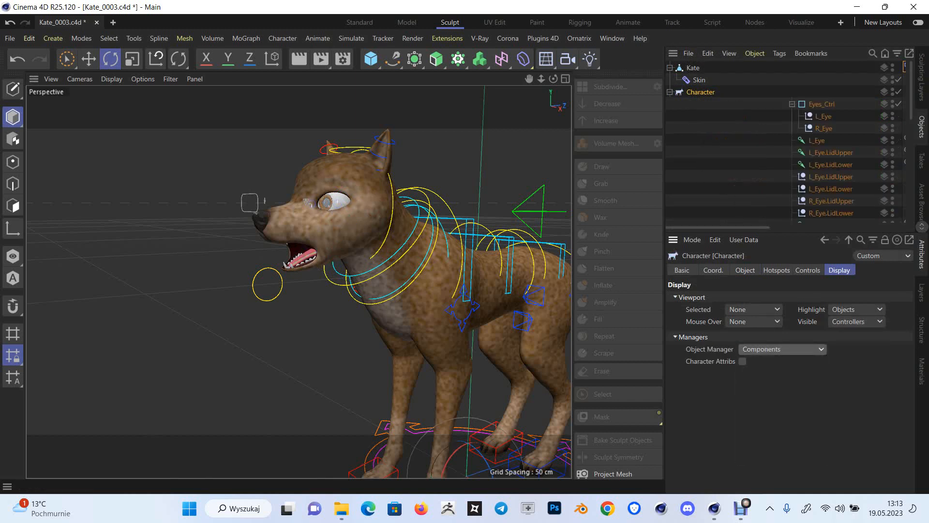
left_click(670, 92)
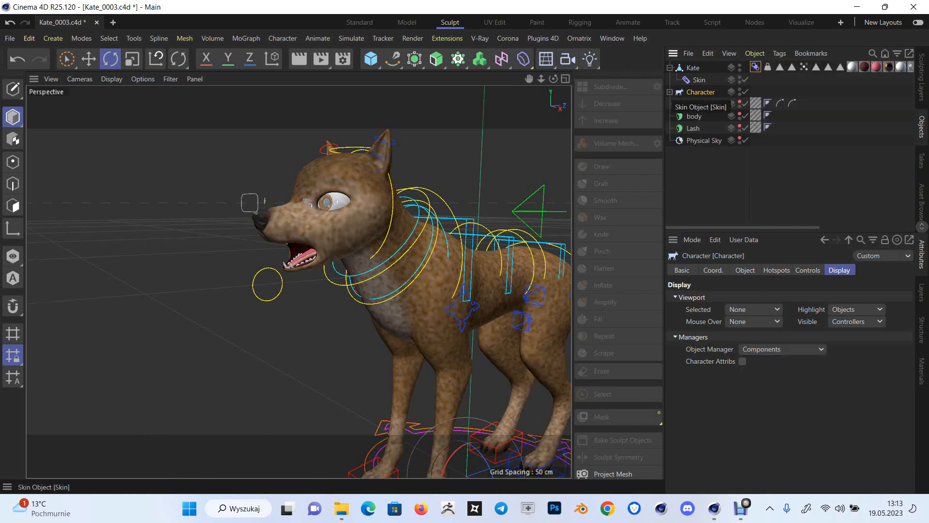
left_click(670, 92)
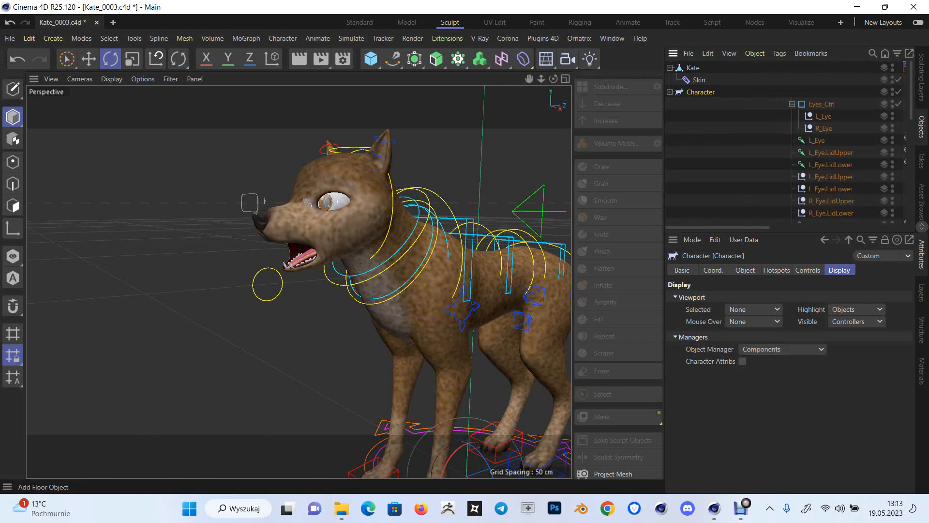
Select the Kate mesh and activate the Grab sculpting brush
left_click_drag(553, 78, 541, 76)
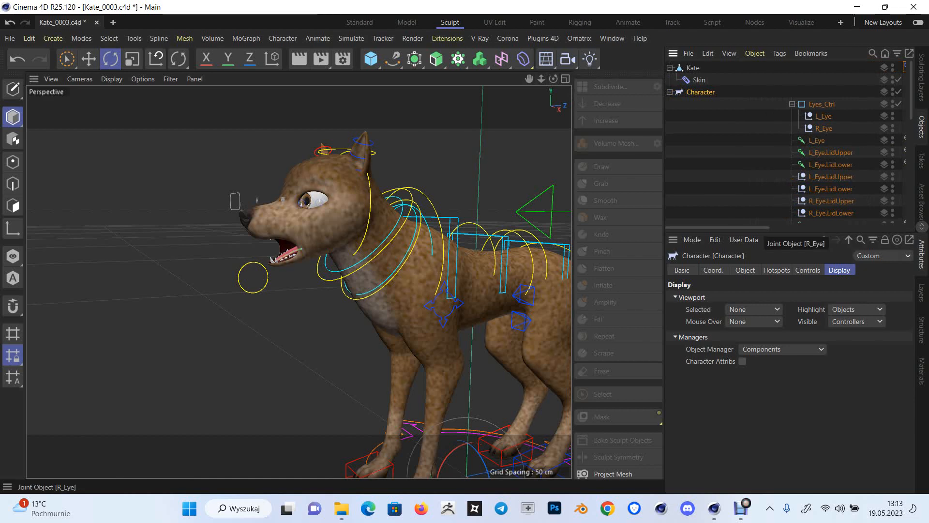
left_click(450, 22)
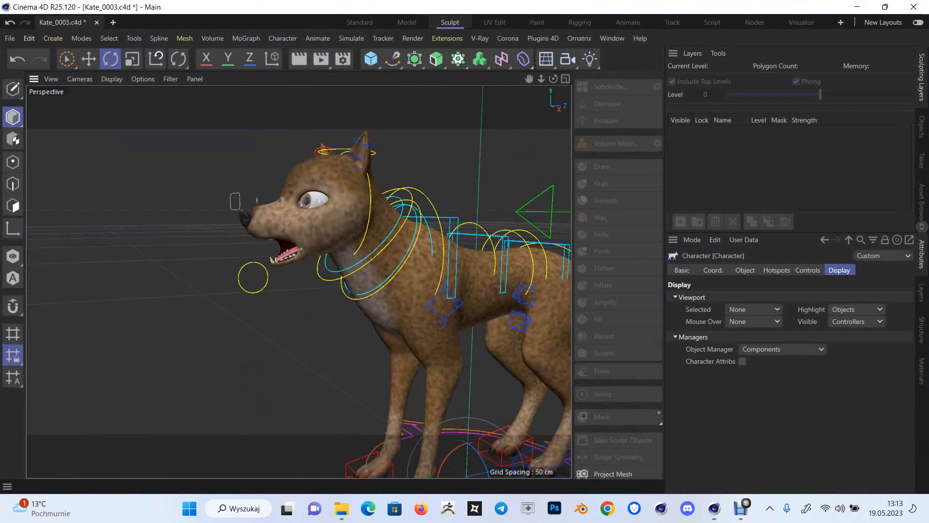
left_click(921, 126)
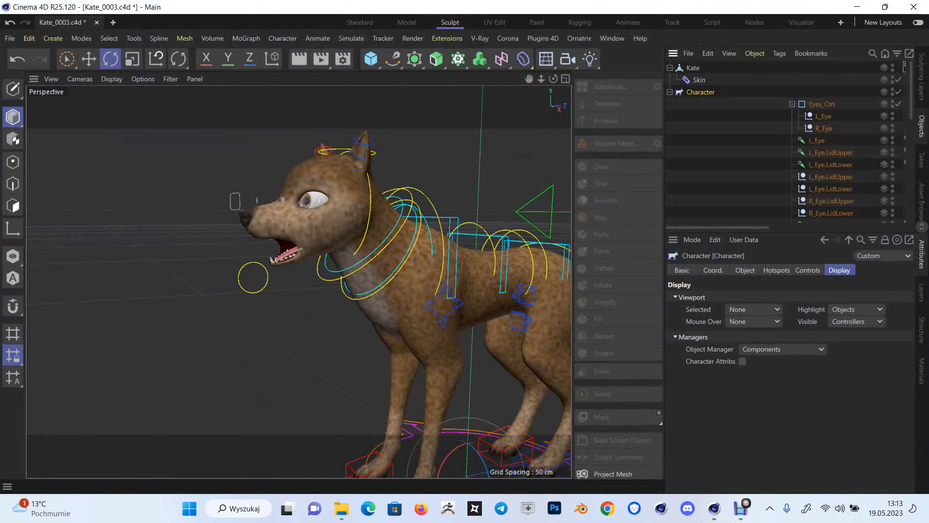
left_click(692, 68)
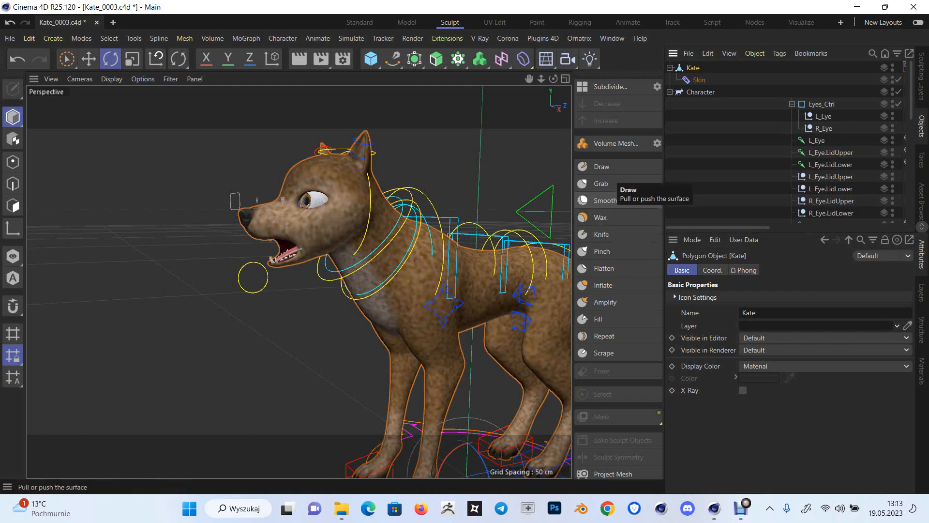
left_click(601, 183)
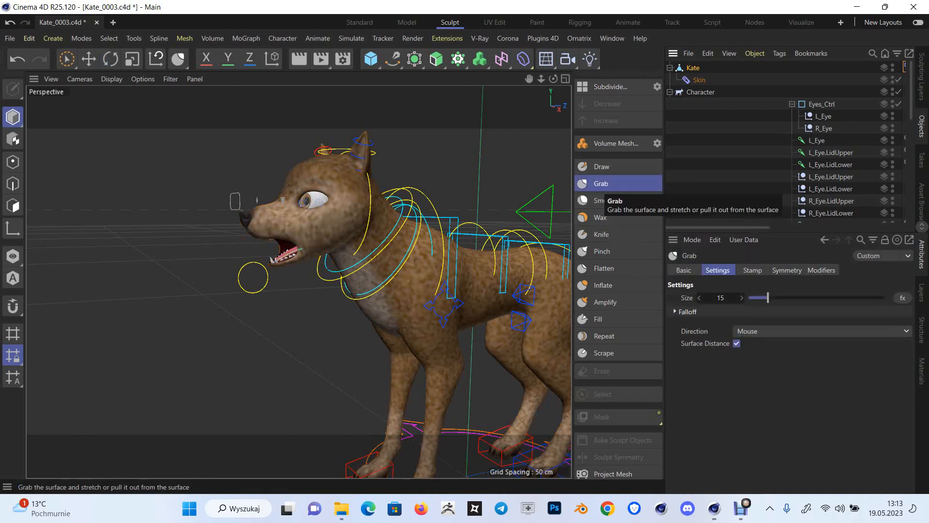
scroll(911, 92, "down", 2)
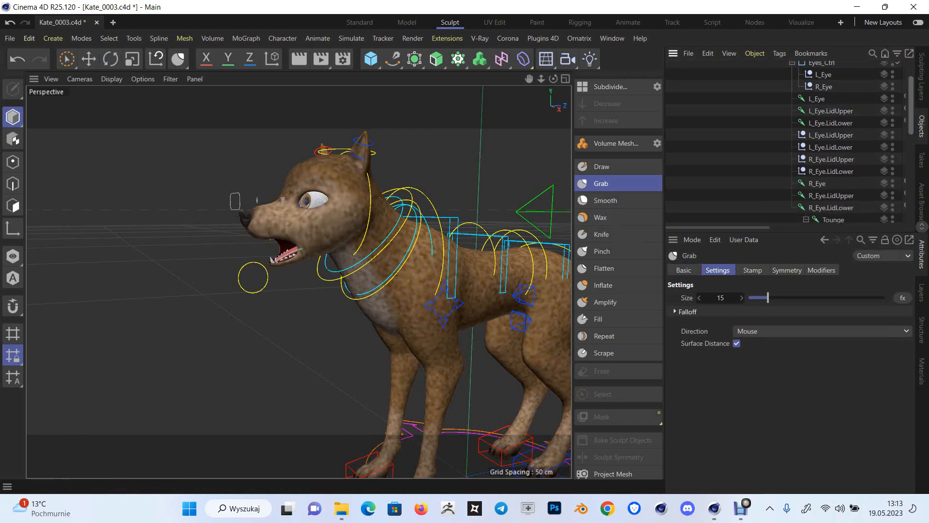
scroll(790, 142, "up", 2)
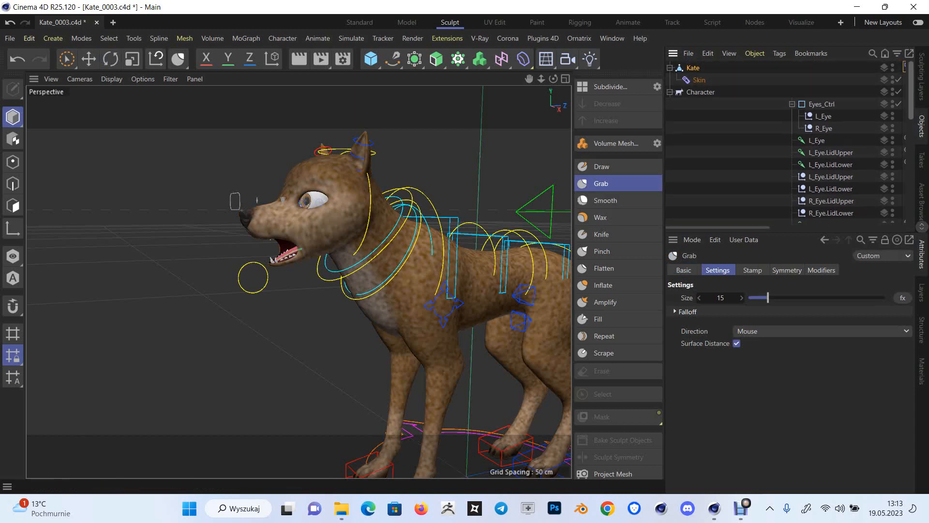
scroll(866, 112, "down", 3)
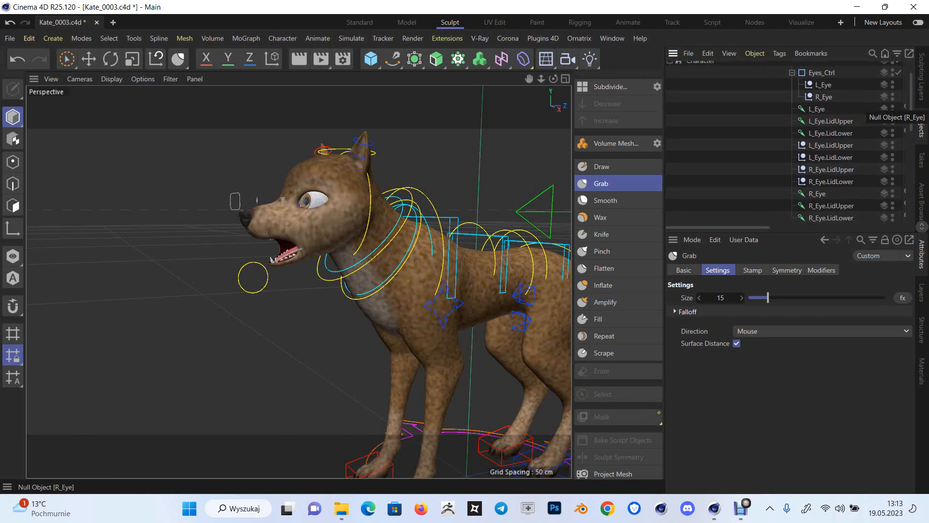
Switch to polygon mode and enable Post Deformers for Pose.0 in the Kate mesh's Pose Morph tag
left_click(12, 206)
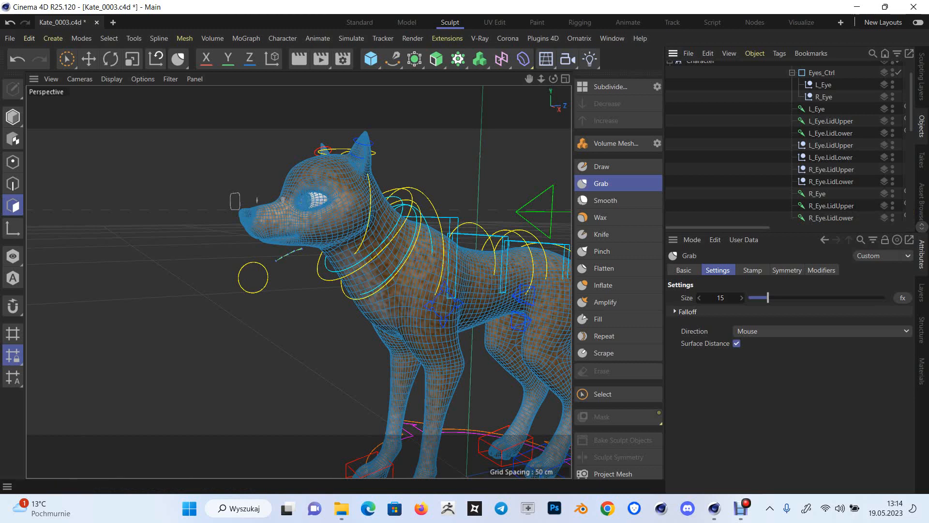
left_click_drag(740, 227, 795, 228)
left_click_drag(911, 106, 910, 92)
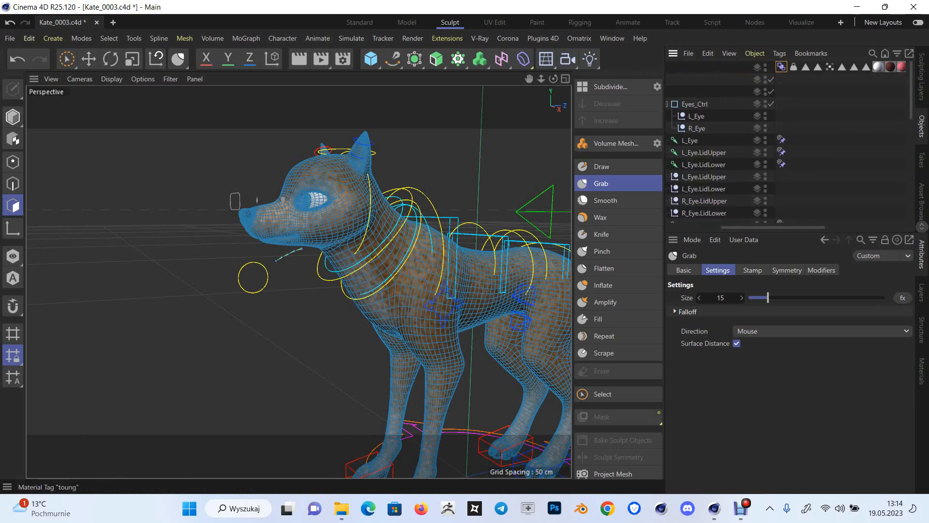
left_click(782, 67)
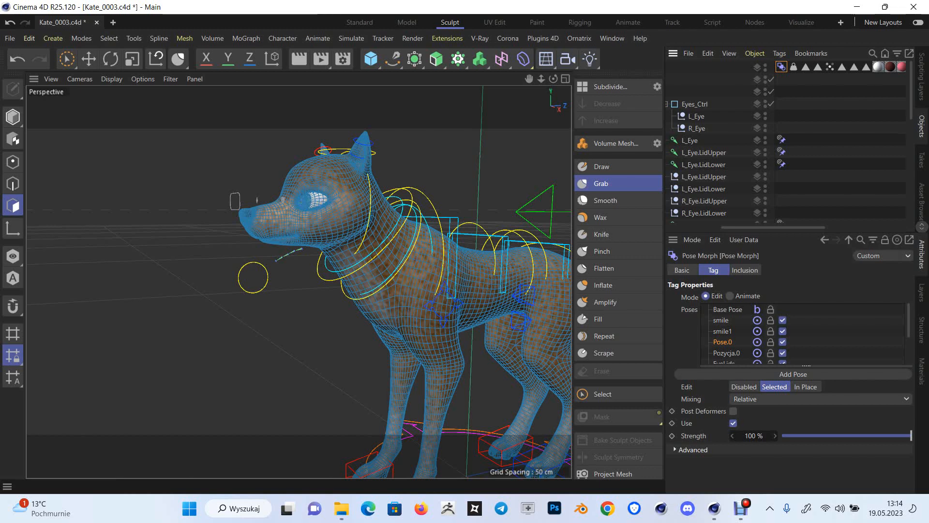
left_click(733, 411)
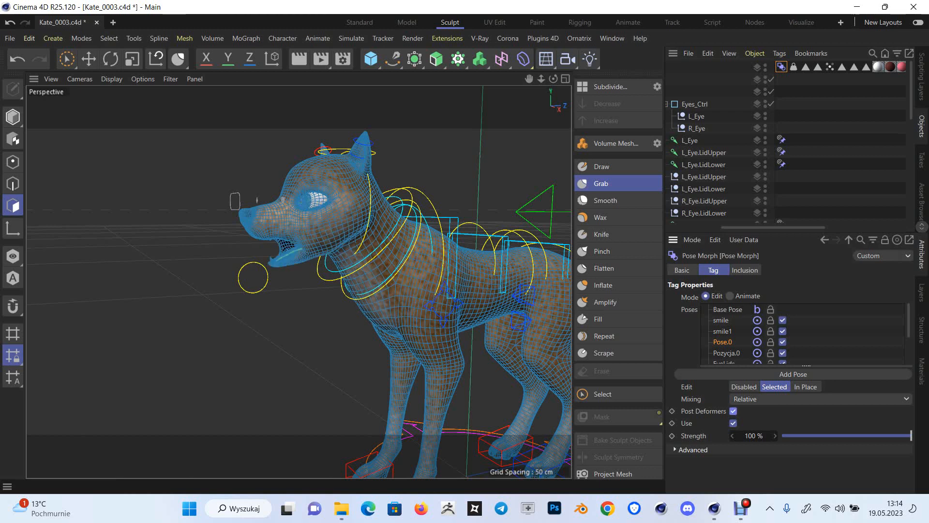
Set the Grab brush size to 24 for sculpting around the dog's open mouth
scroll(298, 277, "up", 6)
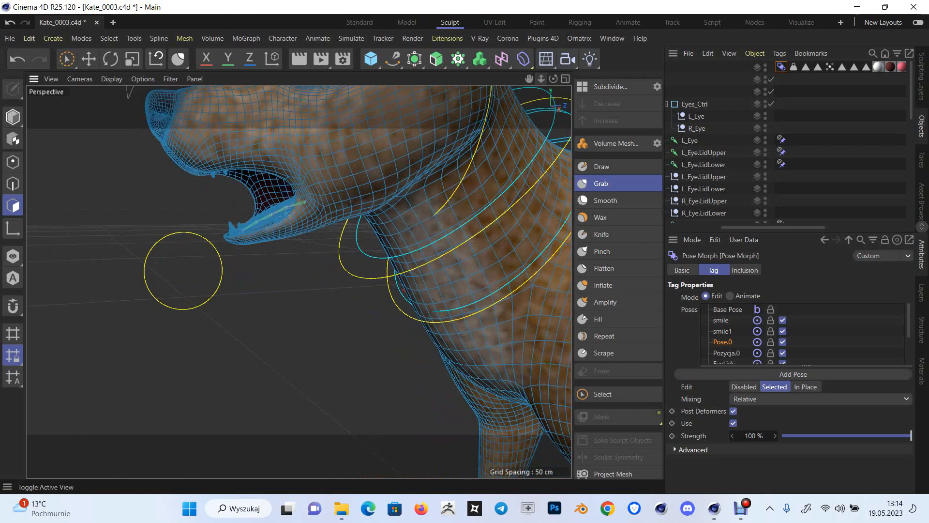
left_click_drag(529, 78, 545, 124)
left_click_drag(553, 79, 614, 86)
scroll(298, 281, "down", 5)
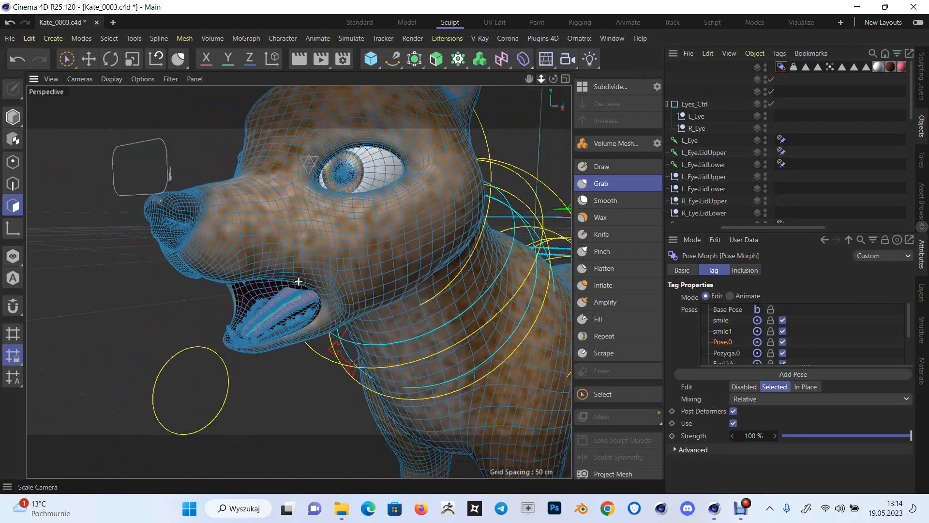
right_click_drag(298, 281, 246, 281, "alt")
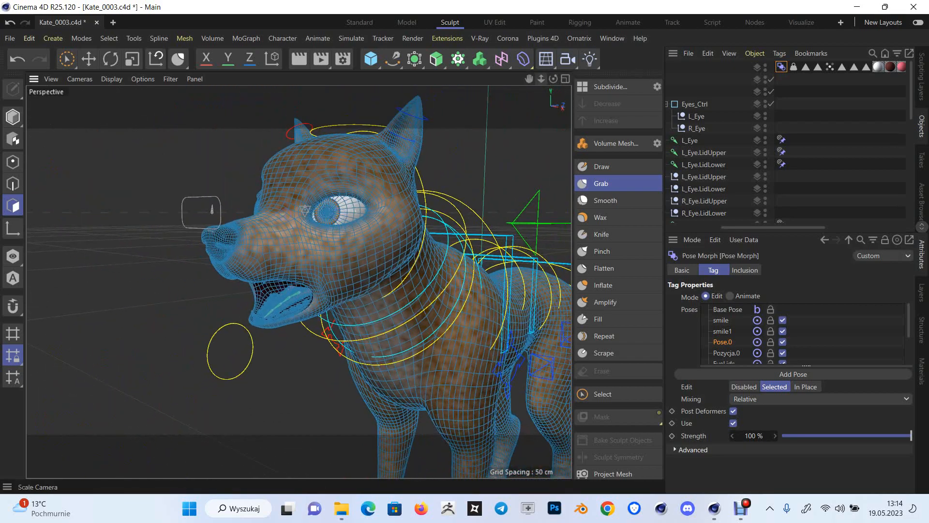
left_click_drag(298, 281, 361, 258, "alt")
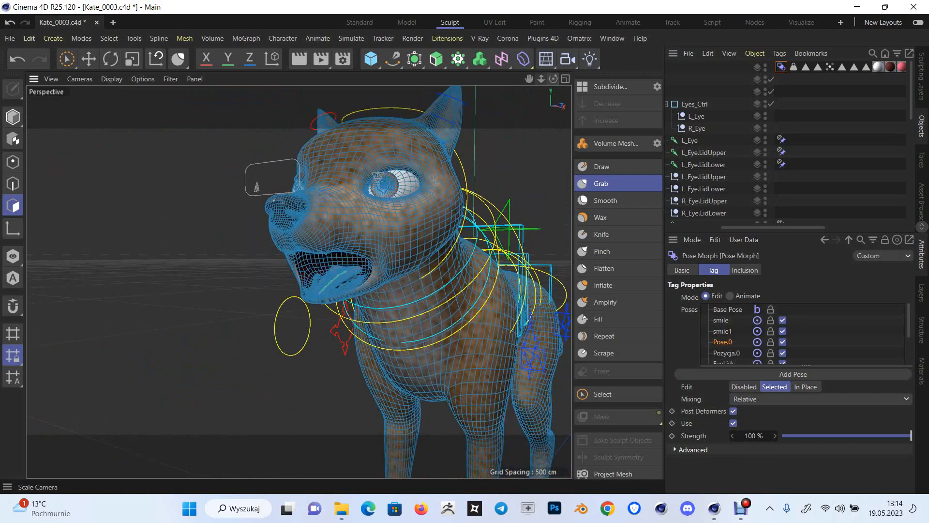
left_click_drag(541, 78, 402, 93)
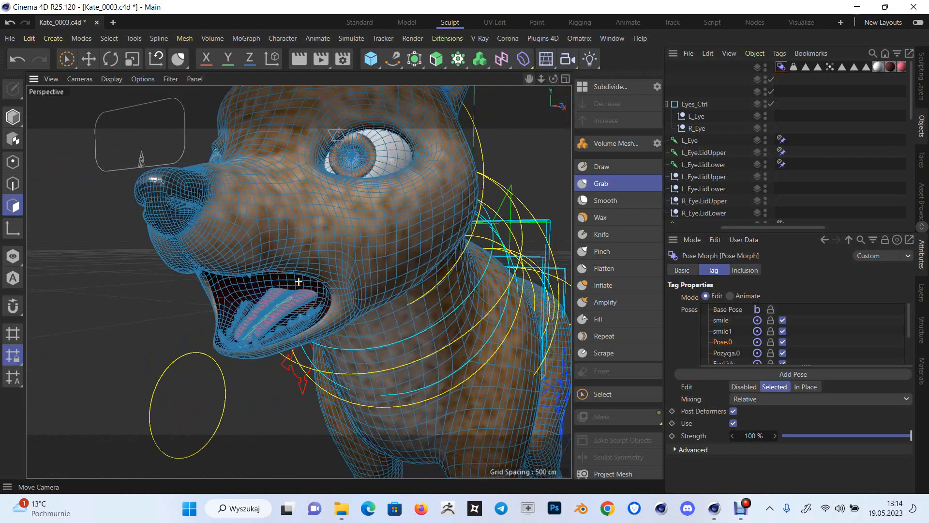
left_click_drag(529, 78, 534, 67)
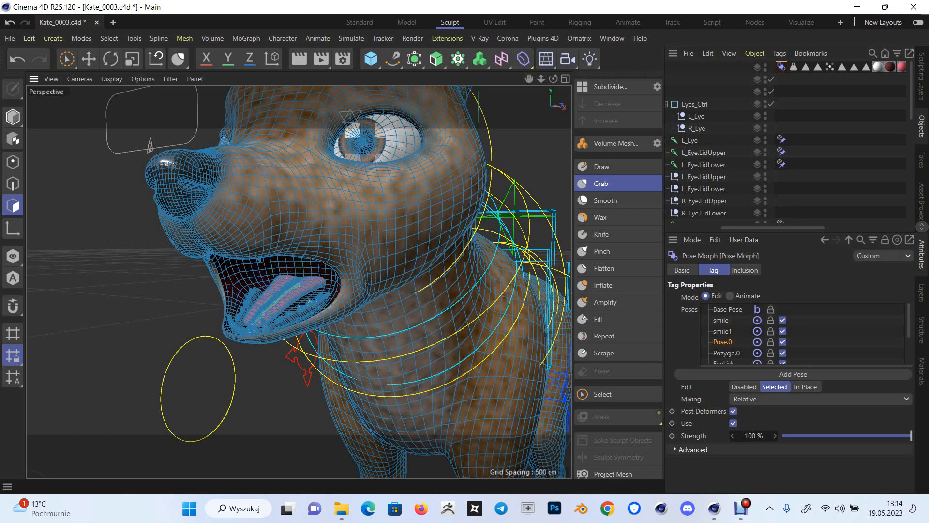
left_click(601, 184)
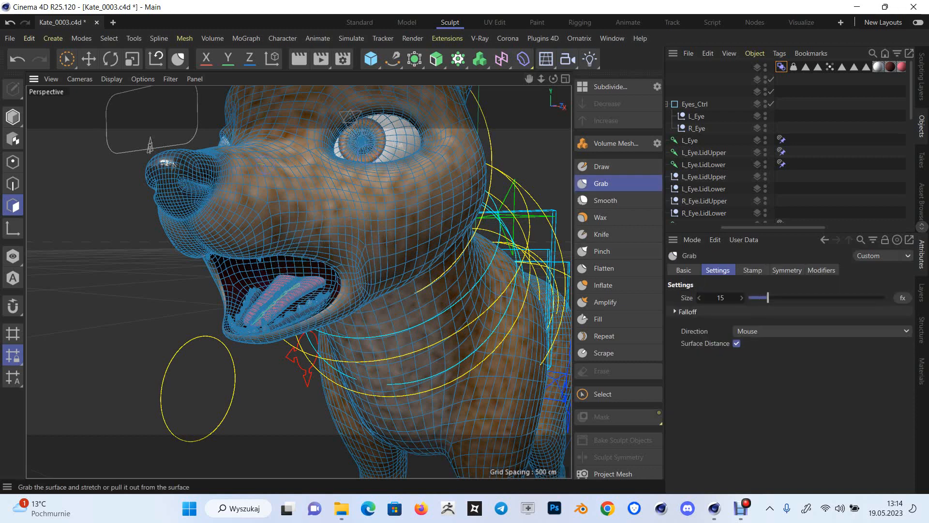
left_click_drag(768, 298, 778, 298)
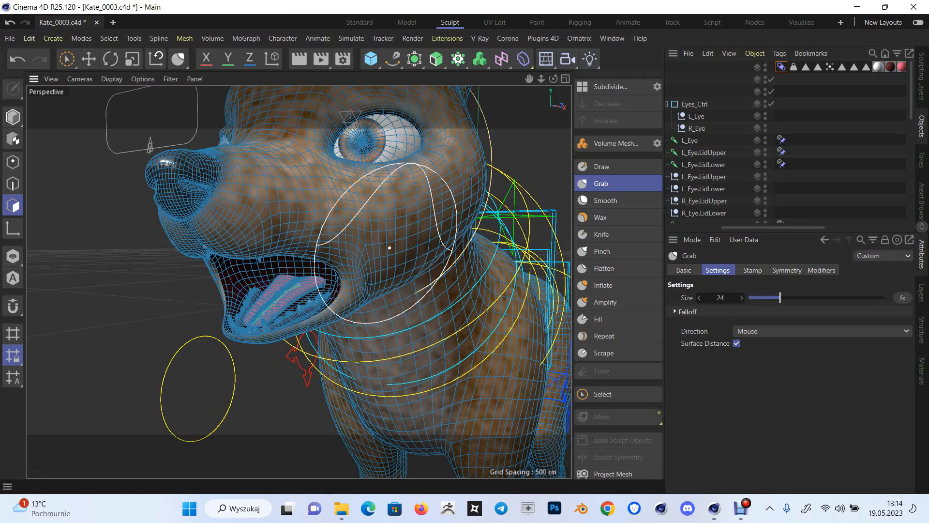
Set the Grab brush's symmetry to X (YZ) on the Local axis
left_click(787, 270)
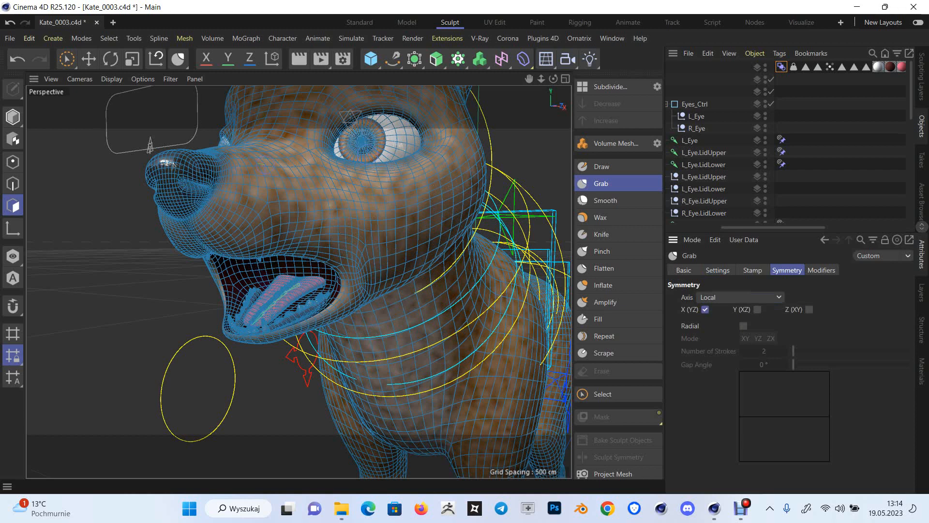
left_click(705, 309)
left_click(739, 297)
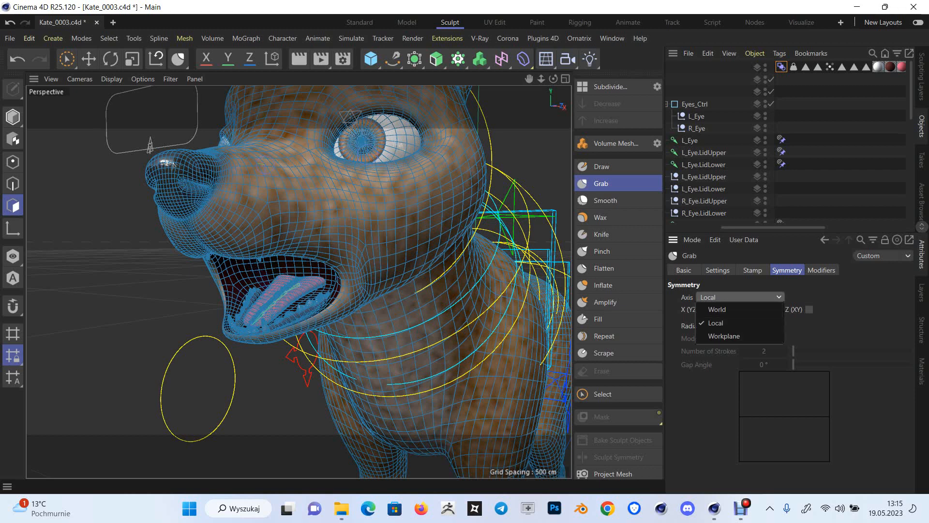
left_click(739, 297)
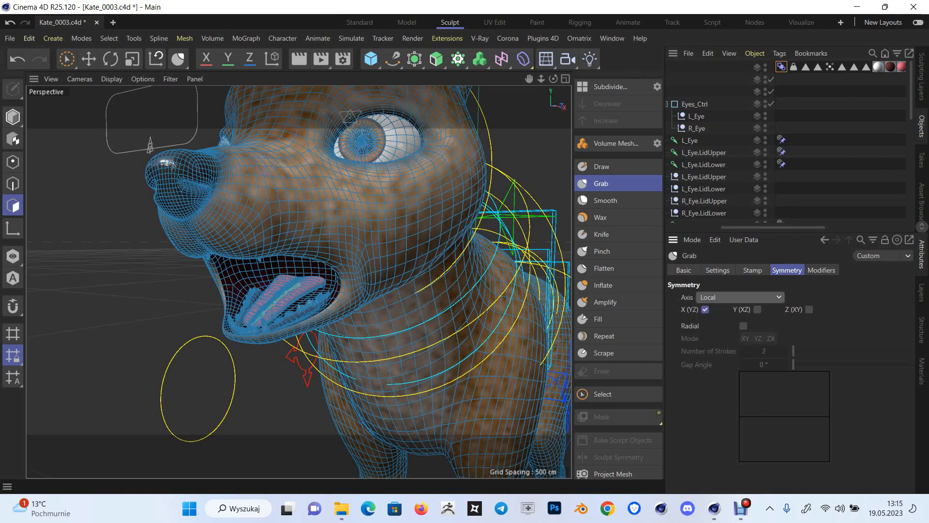
left_click(739, 297)
left_click(739, 297)
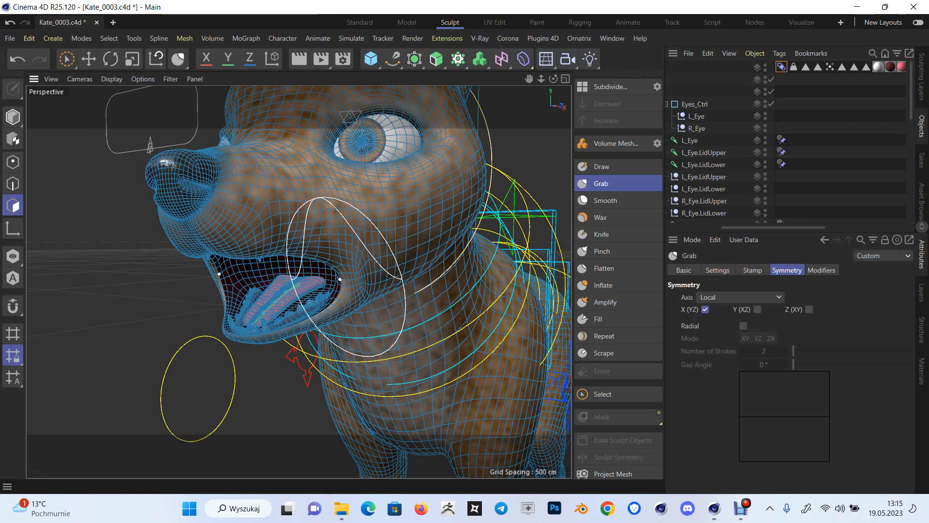
Pull the corner of the dog's mouth forward and reshape the lip edges around it with the Grab brush
left_click_drag(340, 280, 329, 283)
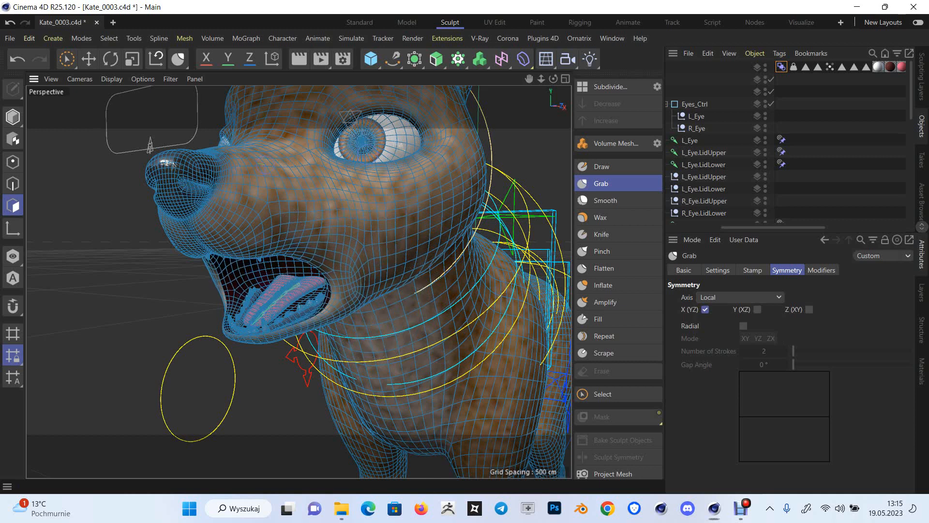
left_click_drag(293, 252, 274, 260)
mouse_move(322, 316)
left_mouse_down()
mouse_move(338, 289)
mouse_move(324, 293)
left_mouse_up()
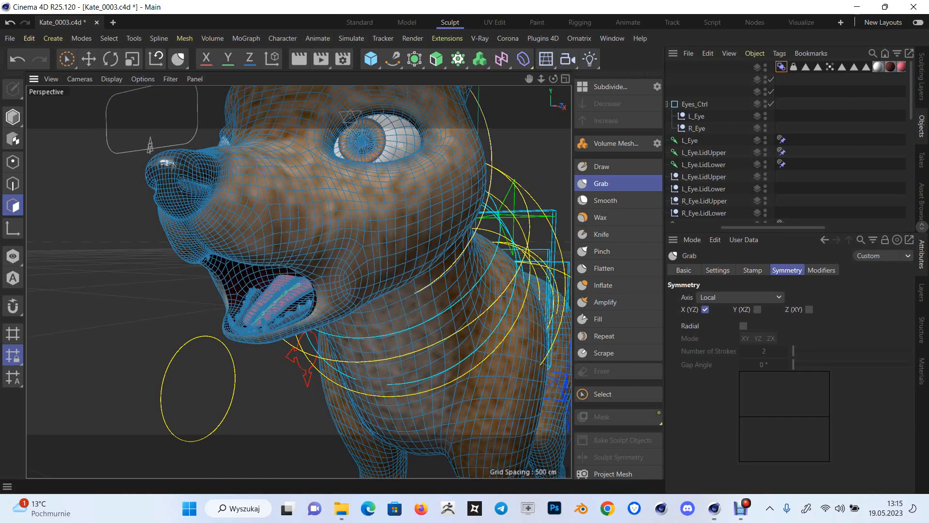
Enable the Grab brush's modifiers with Smooth on at 30 % strength
mouse_move(553, 79)
left_mouse_down()
mouse_move(611, 57)
mouse_move(607, 80)
mouse_move(553, 79)
left_mouse_up()
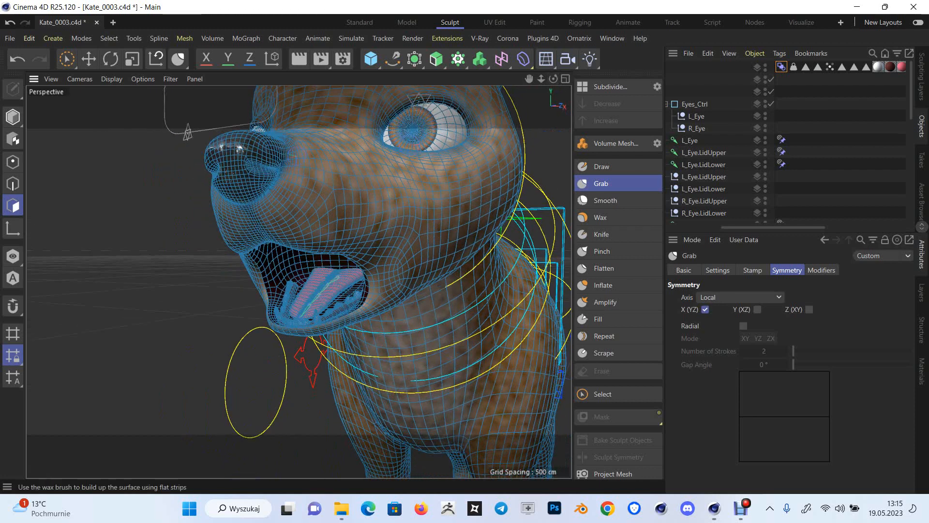
left_click(683, 270)
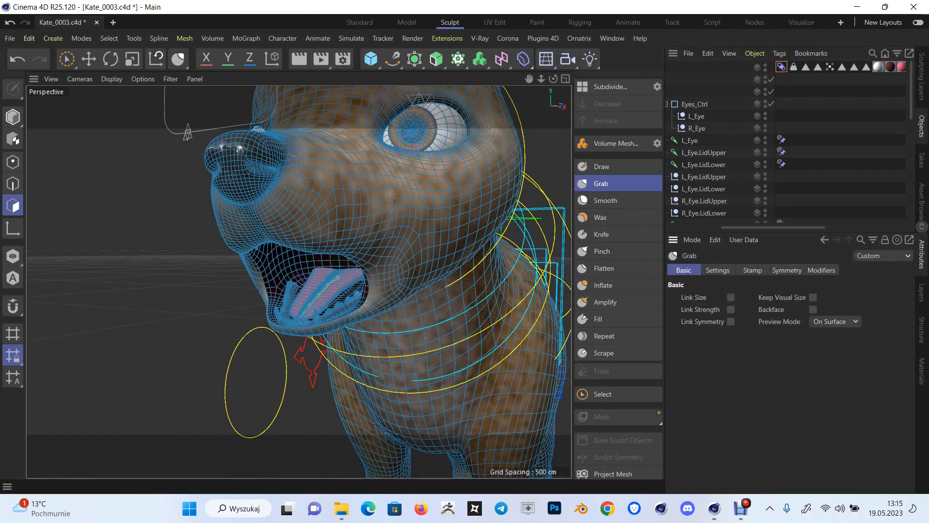
left_click(718, 270)
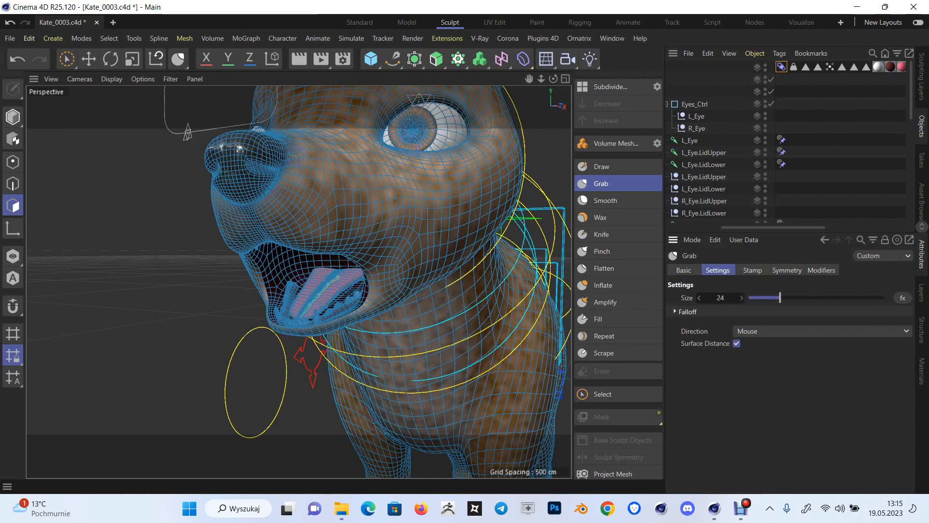
left_click(683, 271)
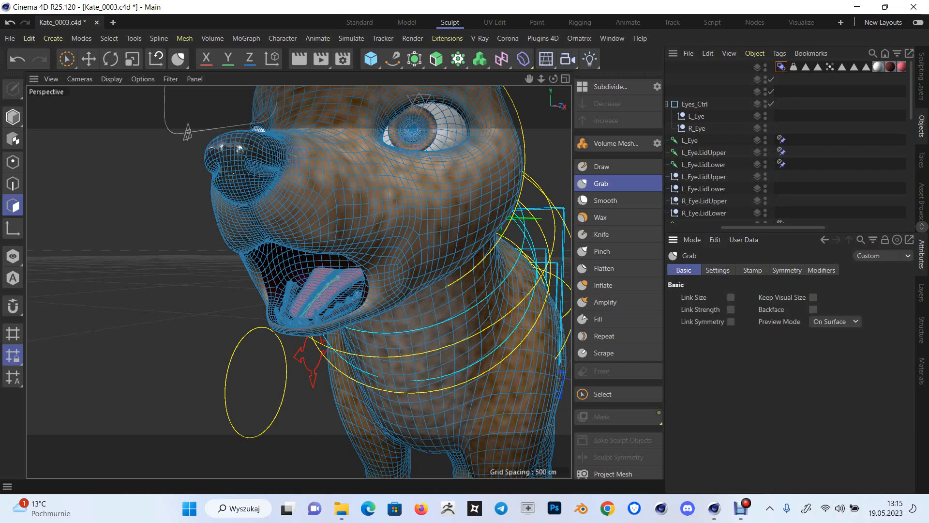
left_click(821, 271)
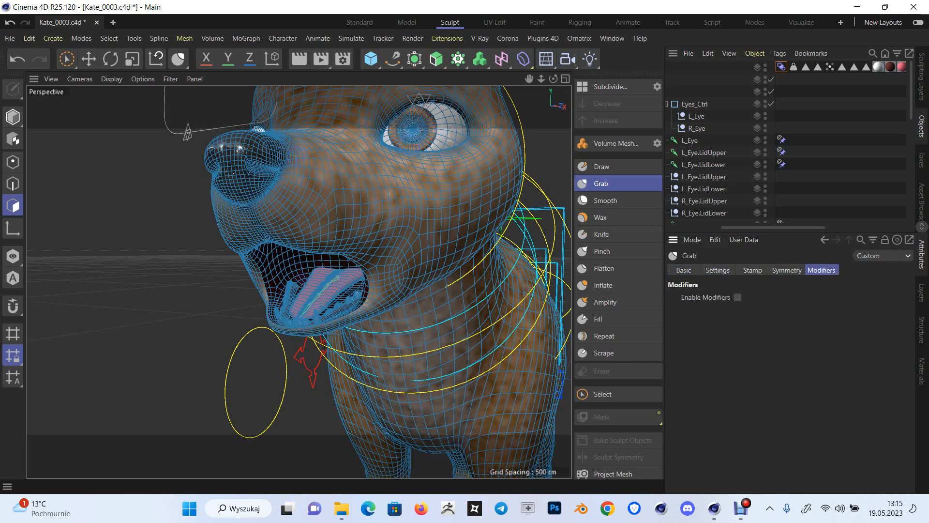
left_click(737, 297)
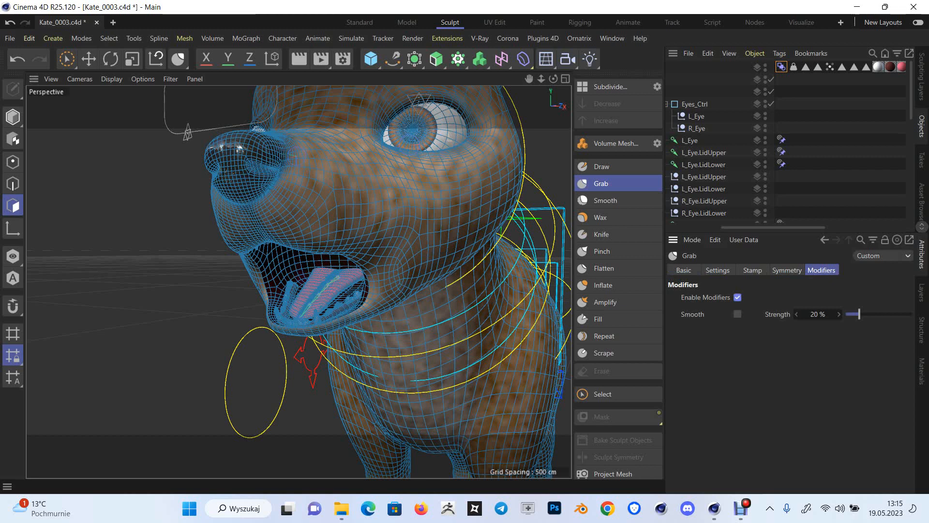
left_click(737, 313)
left_click_drag(859, 314, 864, 314)
left_click(839, 314)
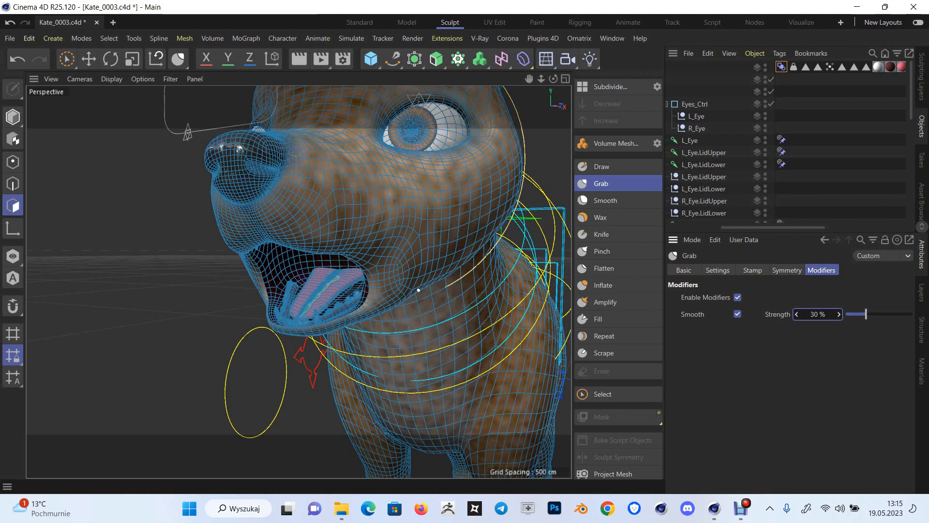
Reduce the Grab brush size to 18, raise the lower lip near the mouth corner and pull the upper lip down slightly
left_click(717, 270)
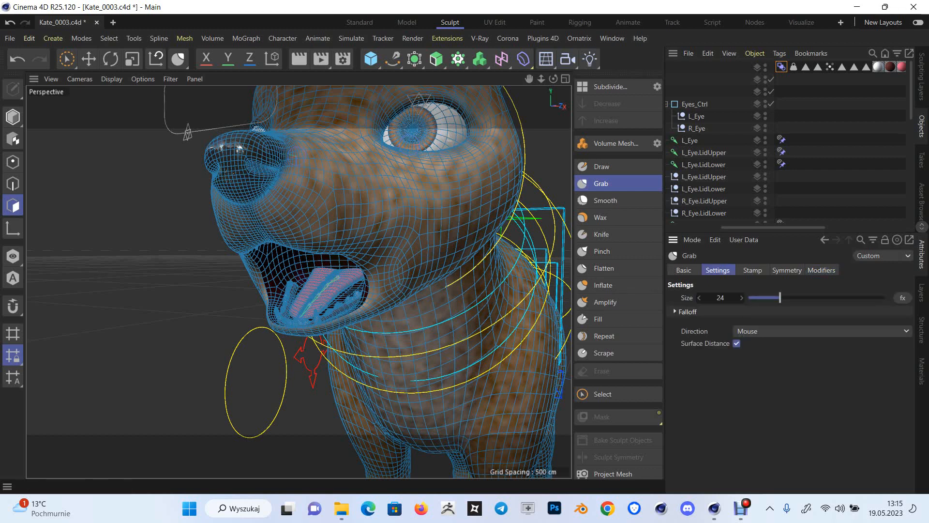
left_click_drag(780, 298, 773, 298)
left_click_drag(553, 78, 530, 79)
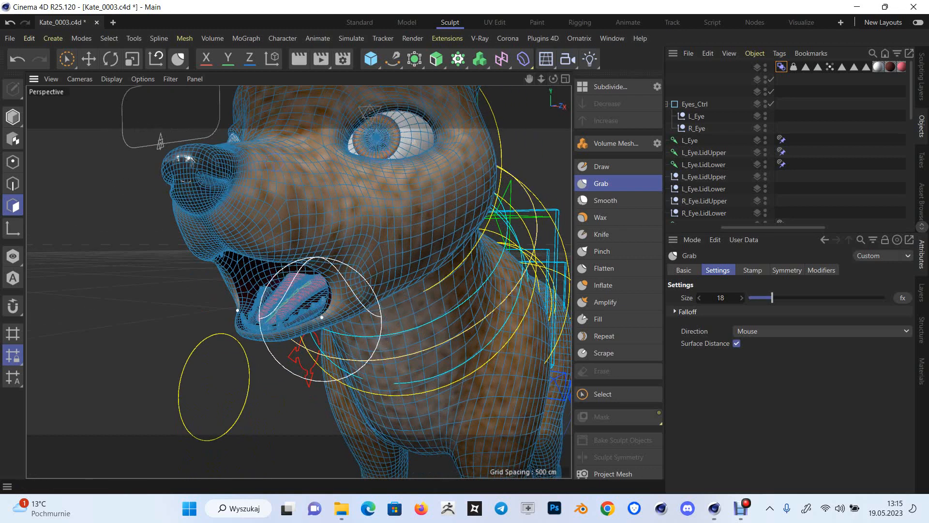
mouse_move(317, 319)
left_mouse_down()
mouse_move(295, 317)
mouse_move(323, 304)
left_mouse_up()
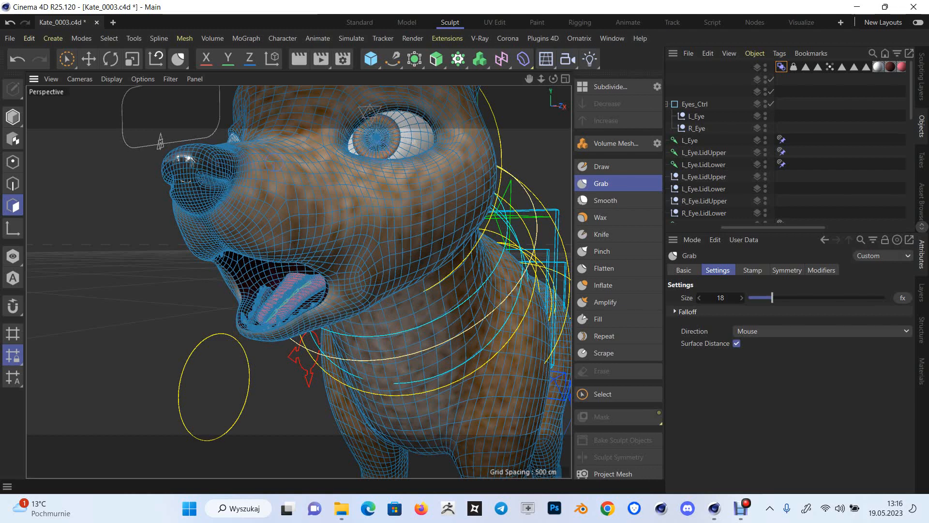
left_click_drag(553, 78, 586, 68)
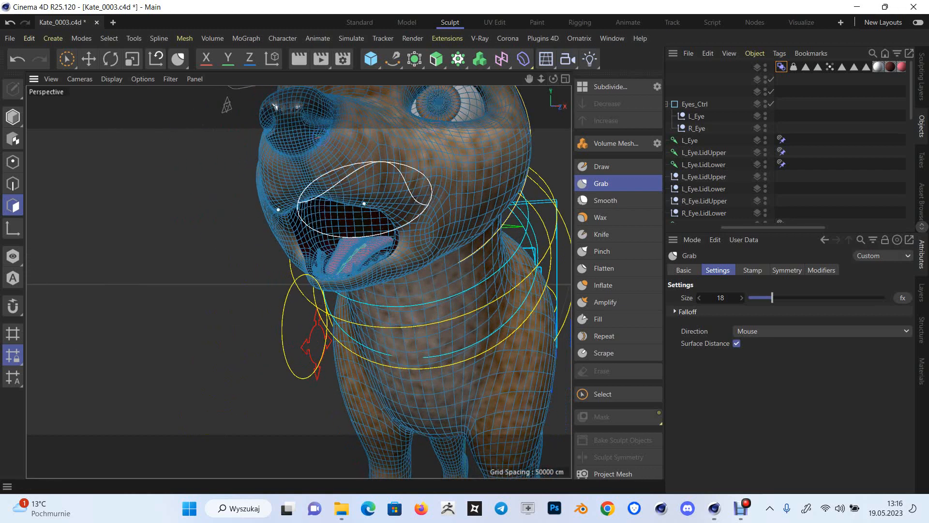
left_click_drag(365, 203, 378, 217)
left_click_drag(553, 79, 642, 73)
left_click_drag(553, 79, 472, 85)
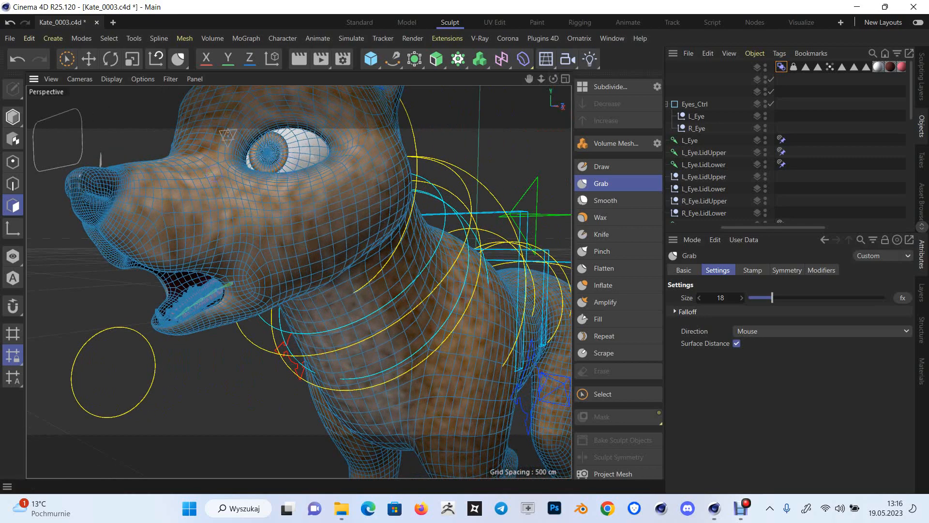
left_click_drag(541, 78, 401, 83)
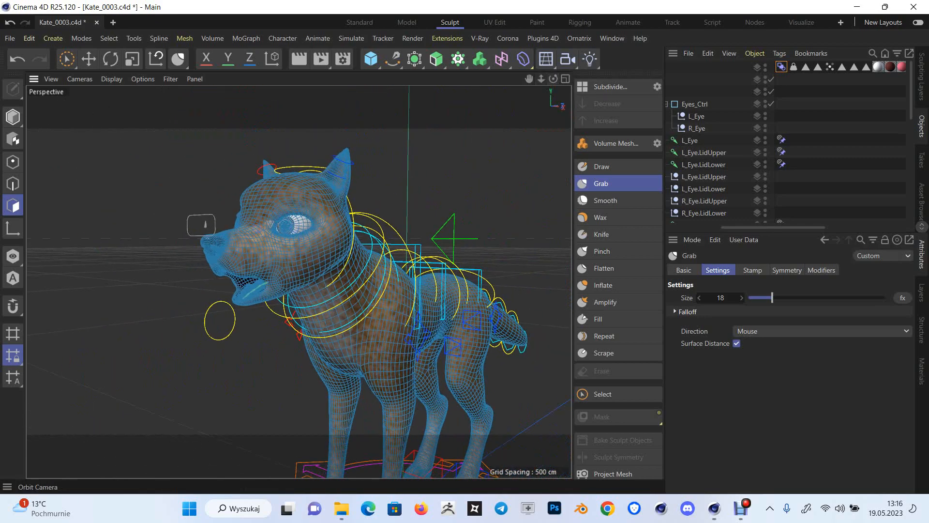
mouse_move(553, 79)
left_mouse_down()
mouse_move(612, 78)
mouse_move(554, 73)
left_mouse_up()
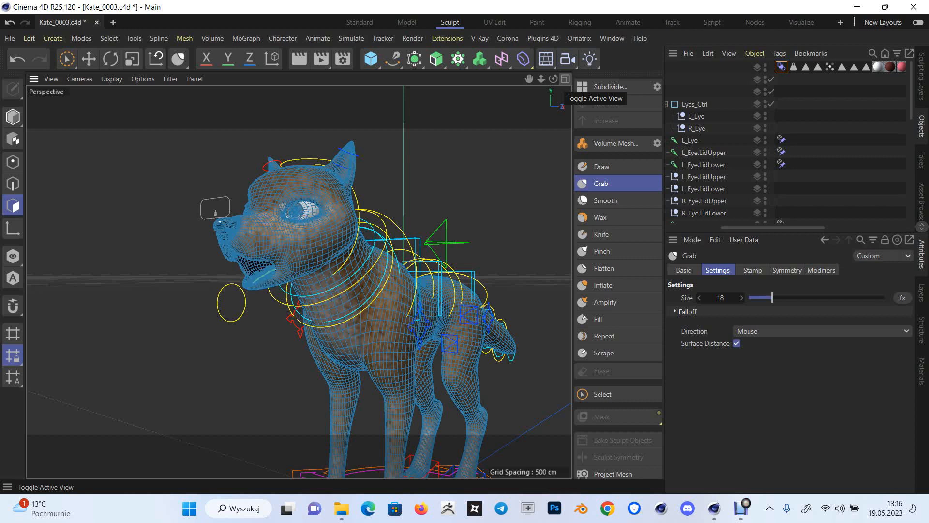
mouse_move(740, 507)
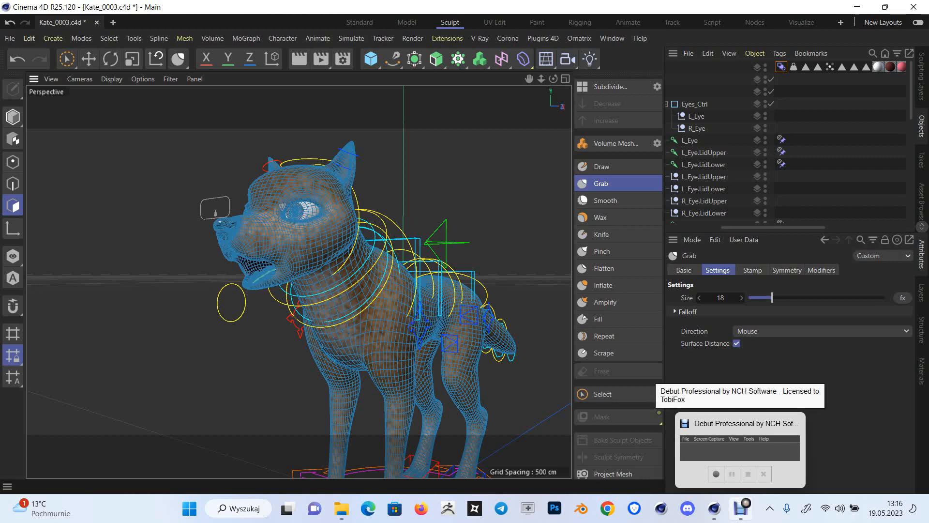
left_click(740, 450)
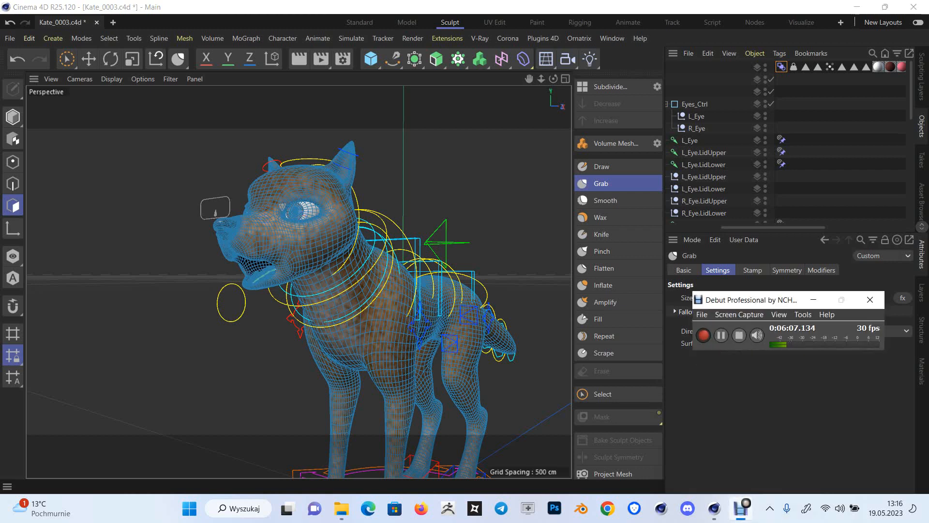